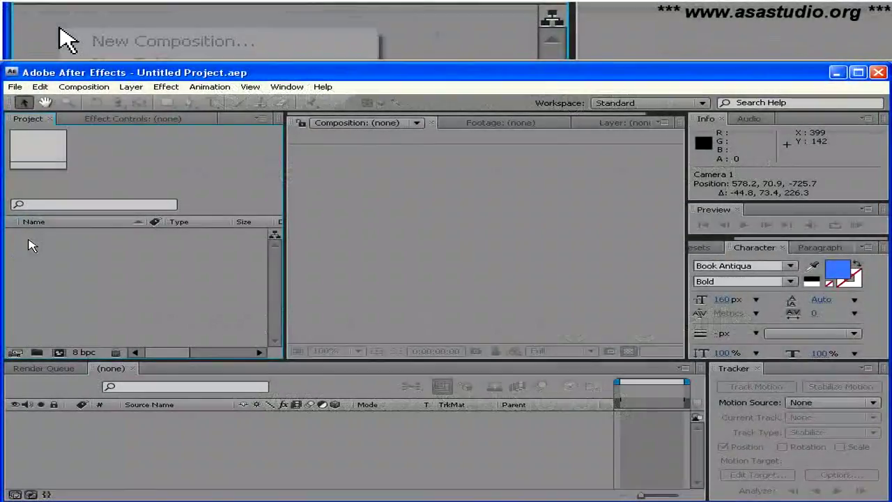
- Create Comp 1 from the NTSC DV Widescreen 23.976 preset, with the frame rate changed to 25 fps
{"action": "right_click", "coordinate": [28, 241]}
{"action": "left_click", "coordinate": [59, 248]}
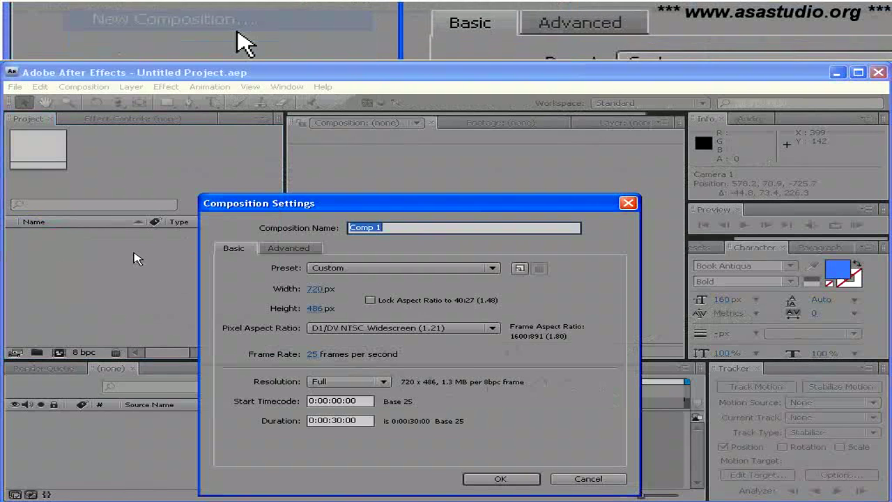
{"action": "left_click", "coordinate": [411, 275]}
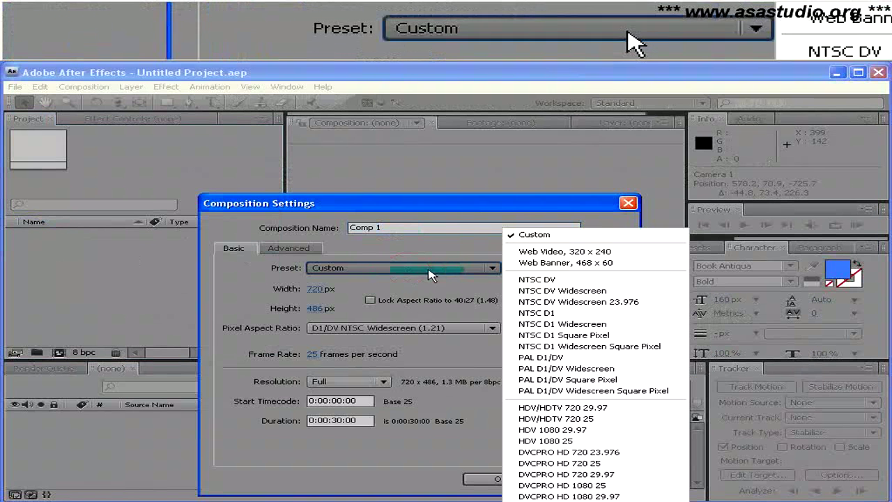
{"action": "left_click", "coordinate": [605, 308]}
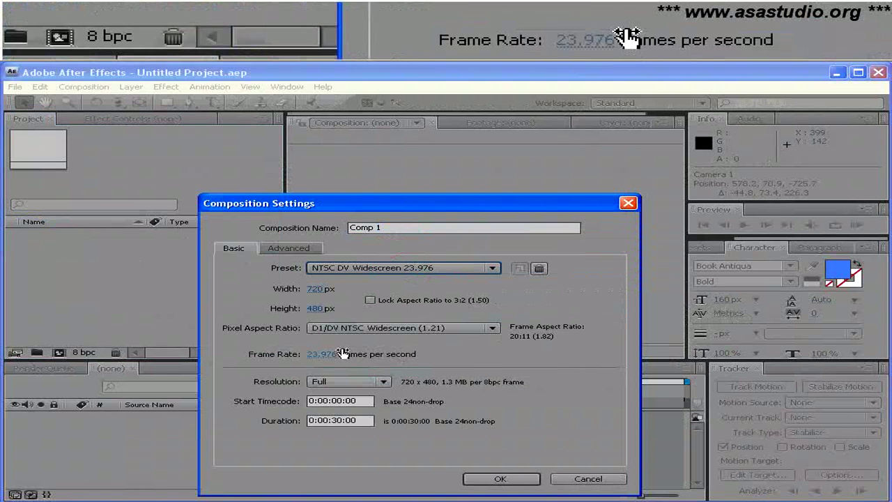
{"action": "left_click", "coordinate": [311, 354]}
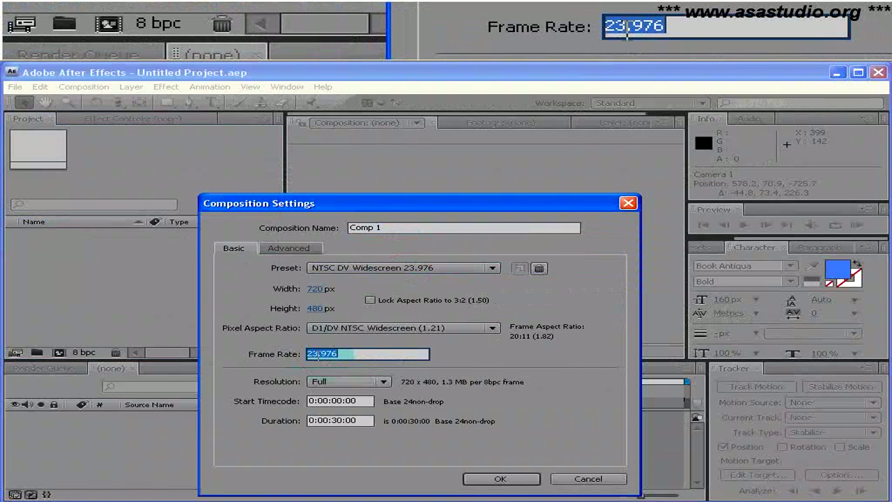
{"action": "type", "text": "25"}
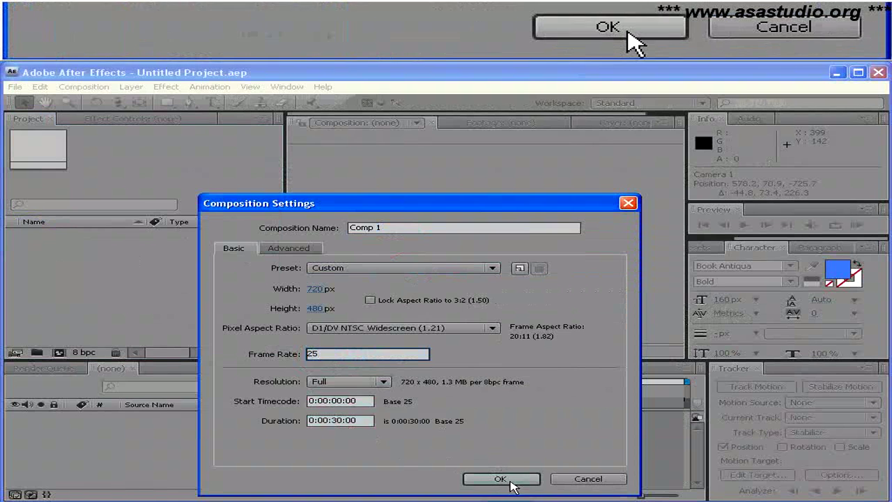
{"action": "left_click", "coordinate": [501, 480]}
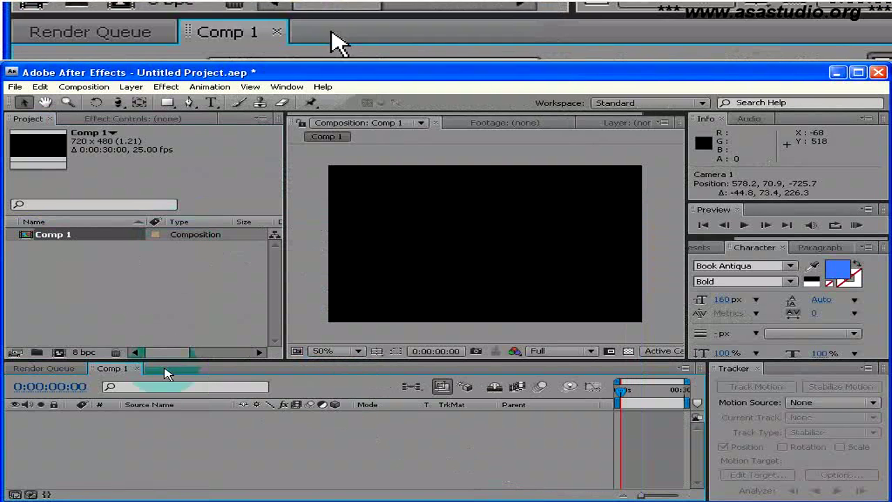
- Add a text layer reading 'asastudio.org' and scale it down to 71%
{"action": "left_click", "coordinate": [131, 86]}
{"action": "mouse_move", "coordinate": [335, 100]}
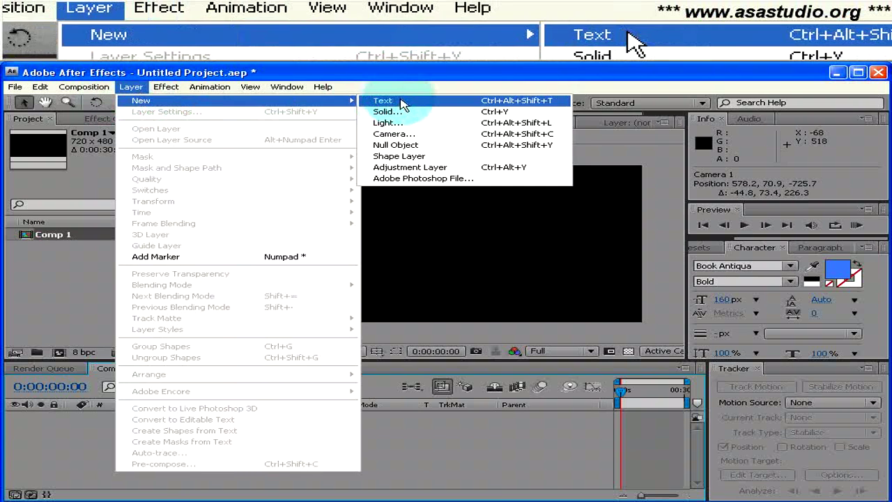
{"action": "left_click", "coordinate": [374, 103]}
{"action": "type", "text": "ast"}
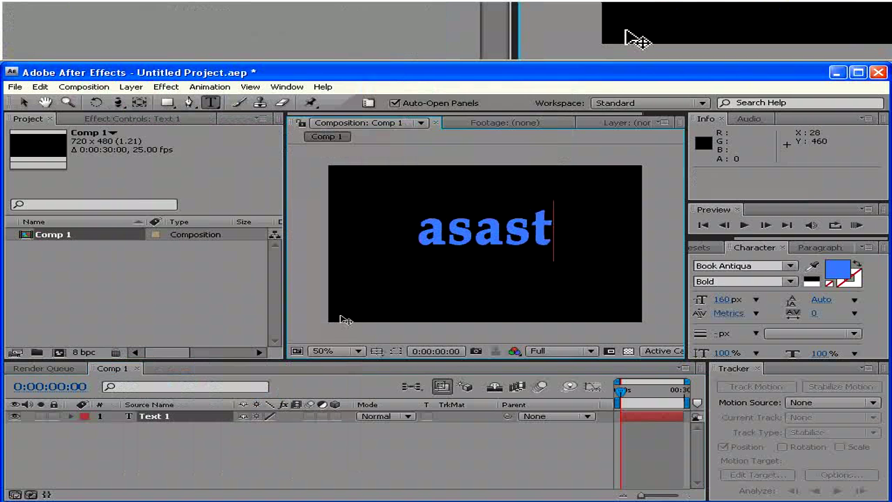
{"action": "type", "text": "udio"}
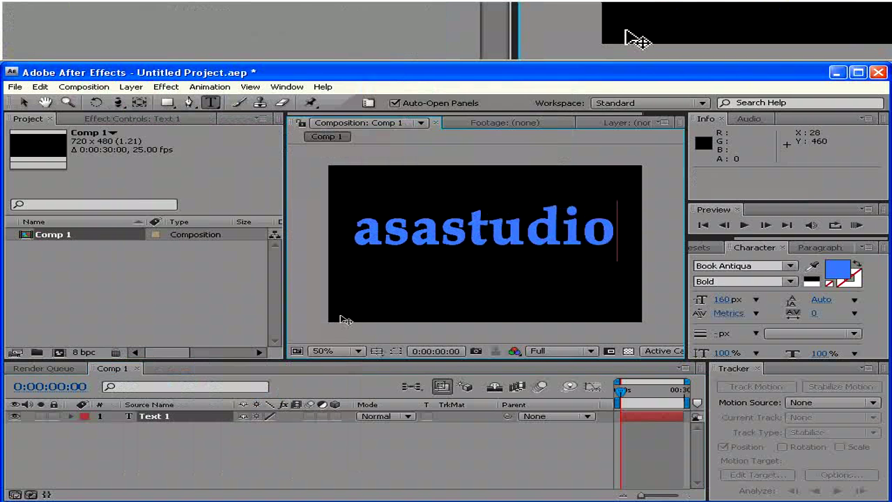
{"action": "type", "text": ".org"}
{"action": "left_click", "coordinate": [170, 417]}
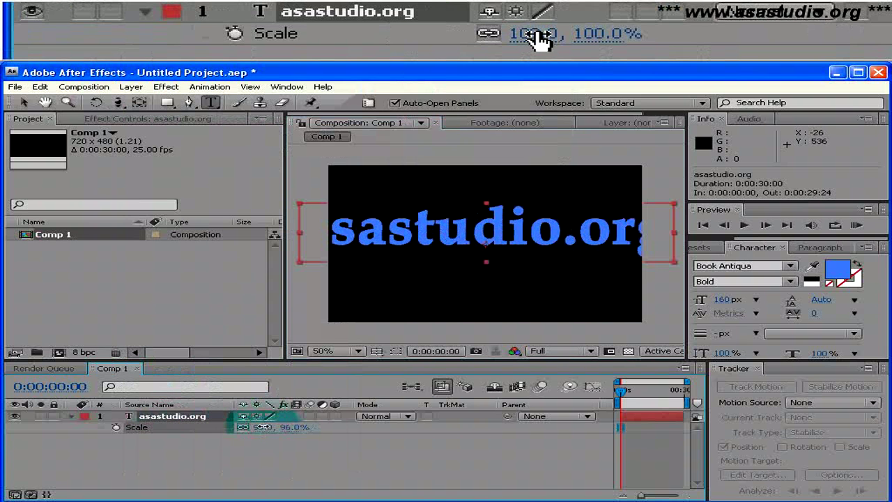
{"action": "left_click_drag", "start_coordinate": [266, 430], "coordinate": [245, 426]}
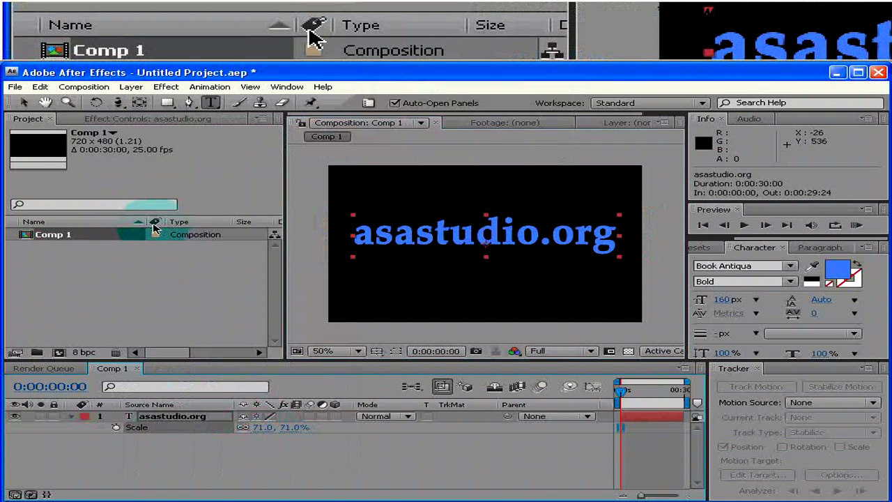
- Apply the Simulation > Shatter effect to the text layer and scrub ahead to see it
{"action": "left_click", "coordinate": [166, 86]}
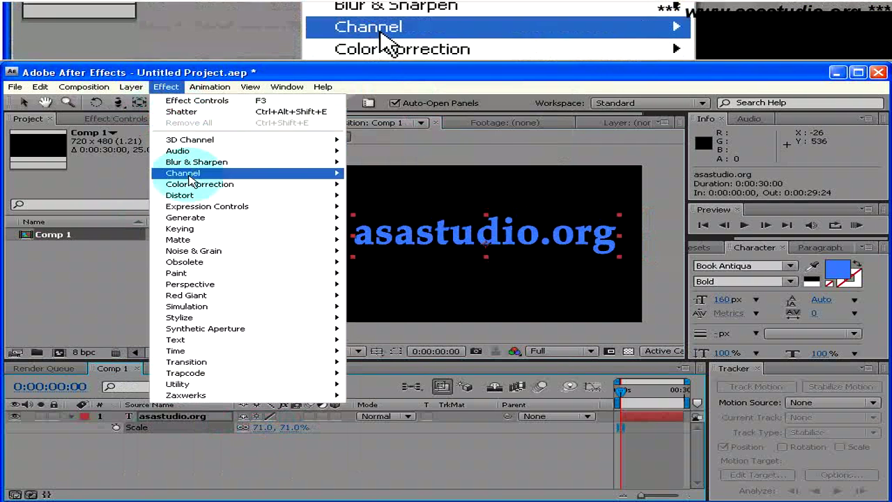
{"action": "mouse_move", "coordinate": [205, 308]}
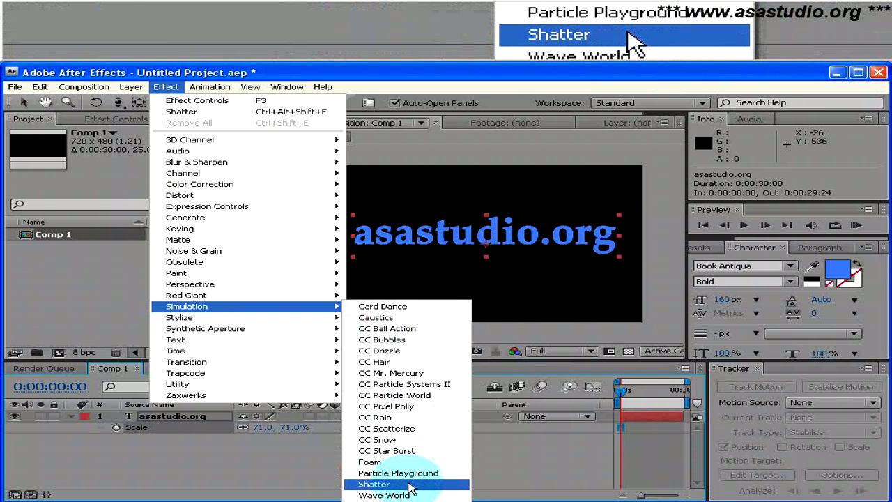
{"action": "left_click", "coordinate": [374, 484]}
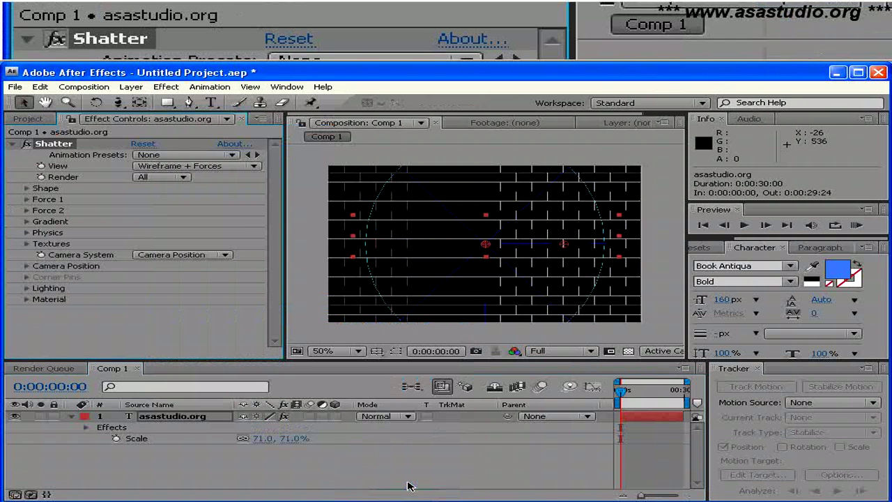
{"action": "left_click_drag", "start_coordinate": [620, 390], "coordinate": [635, 394]}
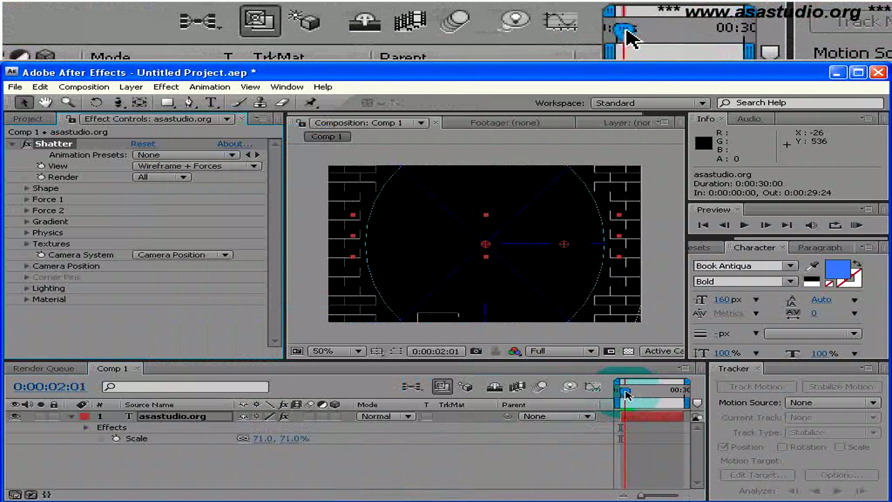
- Close the Tracker panel, zoom the timeline in and preview the shatter near two seconds
{"action": "left_click", "coordinate": [748, 372]}
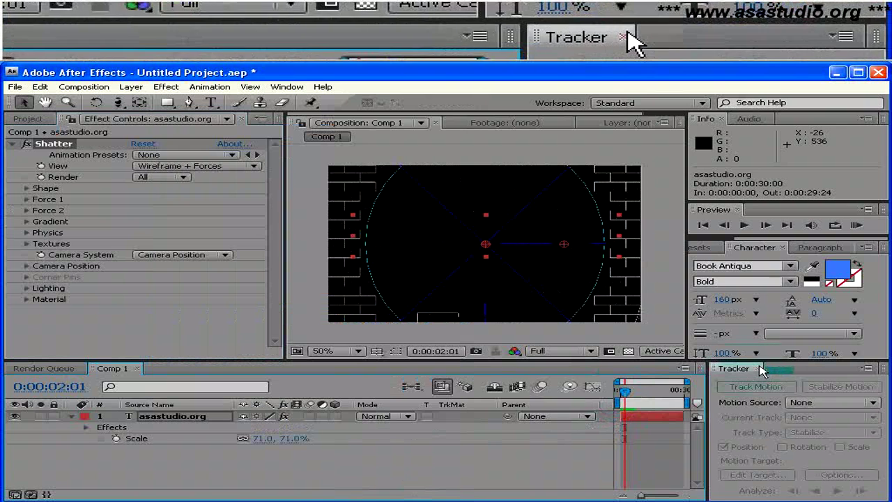
{"action": "left_click", "coordinate": [757, 368]}
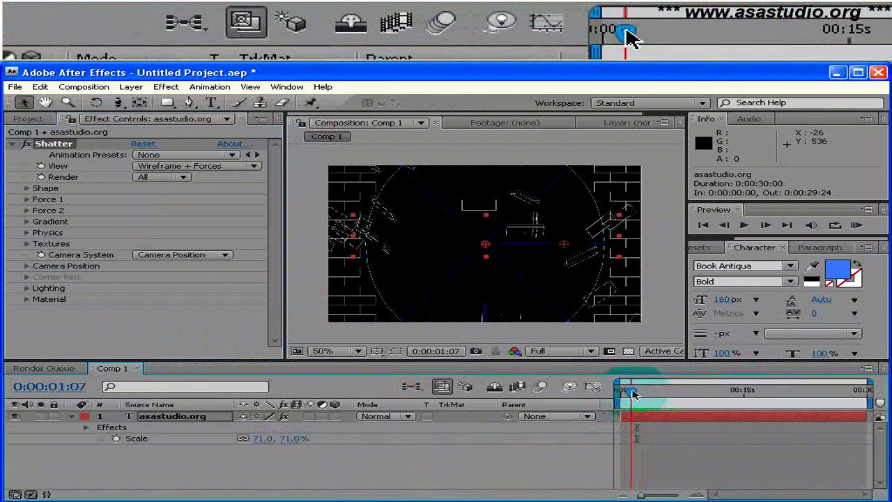
{"action": "left_click", "coordinate": [628, 392]}
{"action": "left_click_drag", "start_coordinate": [640, 494], "coordinate": [647, 496]}
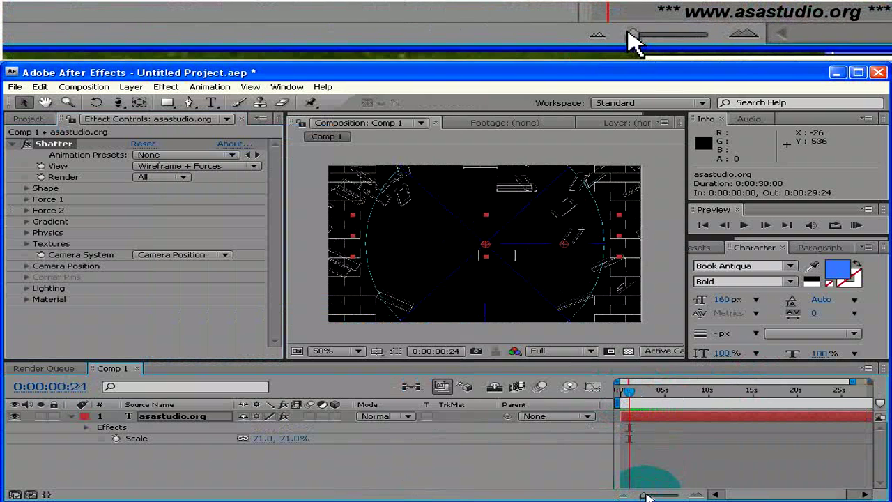
{"action": "mouse_move", "coordinate": [653, 391]}
{"action": "left_mouse_down"}
{"action": "mouse_move", "coordinate": [694, 403]}
{"action": "mouse_move", "coordinate": [671, 398]}
{"action": "left_mouse_up"}
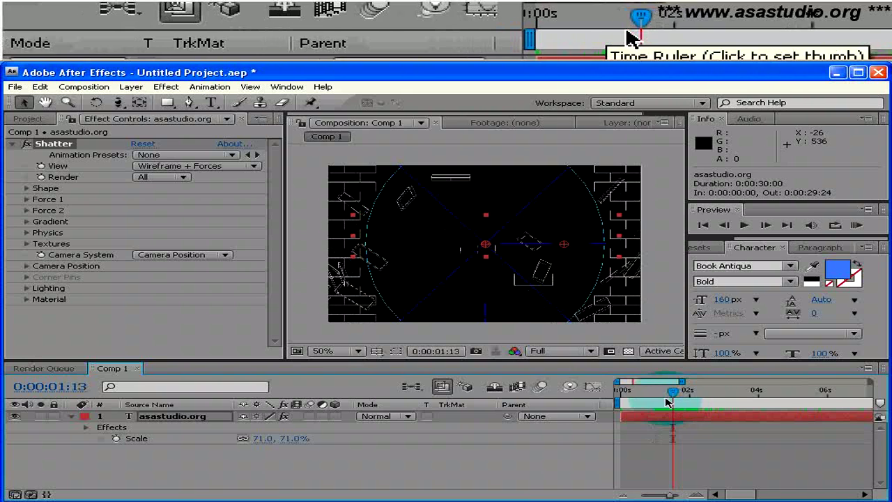
- Switch Shatter's View to Rendered and preview the solid blue shards at one second
{"action": "left_click", "coordinate": [193, 167]}
{"action": "left_click", "coordinate": [192, 123]}
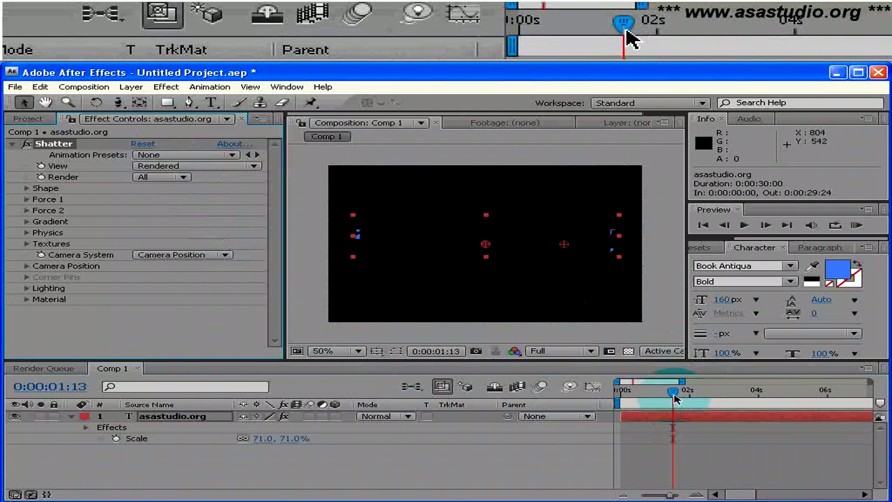
{"action": "mouse_move", "coordinate": [644, 396]}
{"action": "left_mouse_down"}
{"action": "mouse_move", "coordinate": [618, 396]}
{"action": "mouse_move", "coordinate": [628, 420]}
{"action": "mouse_move", "coordinate": [644, 394]}
{"action": "mouse_move", "coordinate": [632, 393]}
{"action": "left_mouse_up"}
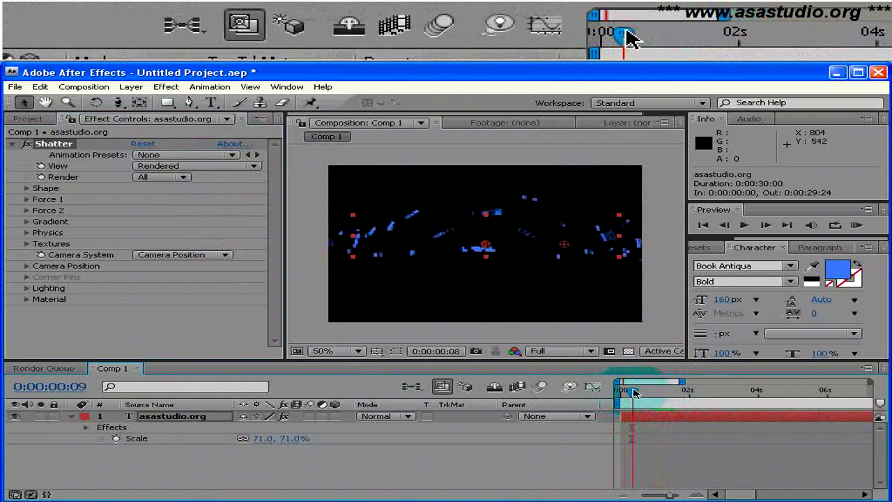
{"action": "left_click_drag", "start_coordinate": [632, 393], "coordinate": [654, 394]}
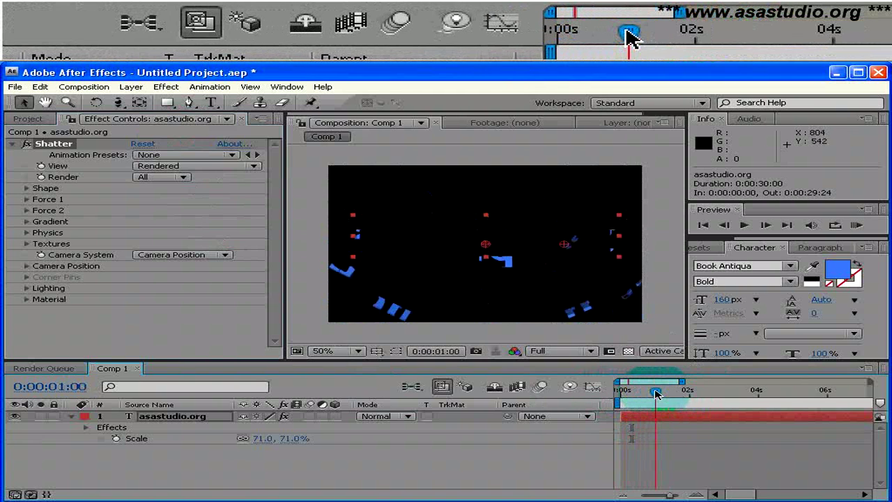
- In Shatter's Shape group, set Extrusion Depth to 1.00 and Repetitions to 40, then return to the first frame
{"action": "left_click", "coordinate": [26, 188]}
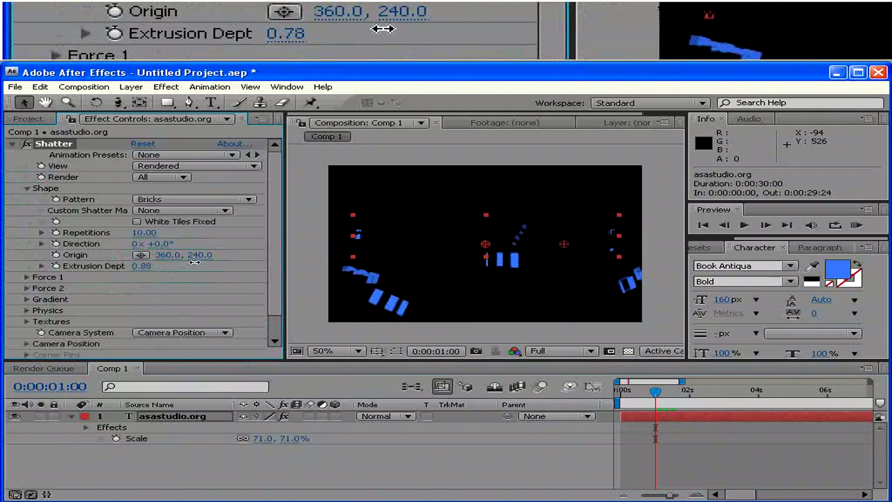
{"action": "mouse_move", "coordinate": [257, 257]}
{"action": "left_mouse_down"}
{"action": "mouse_move", "coordinate": [646, 258]}
{"action": "mouse_move", "coordinate": [299, 257]}
{"action": "left_mouse_up"}
{"action": "left_click", "coordinate": [139, 266]}
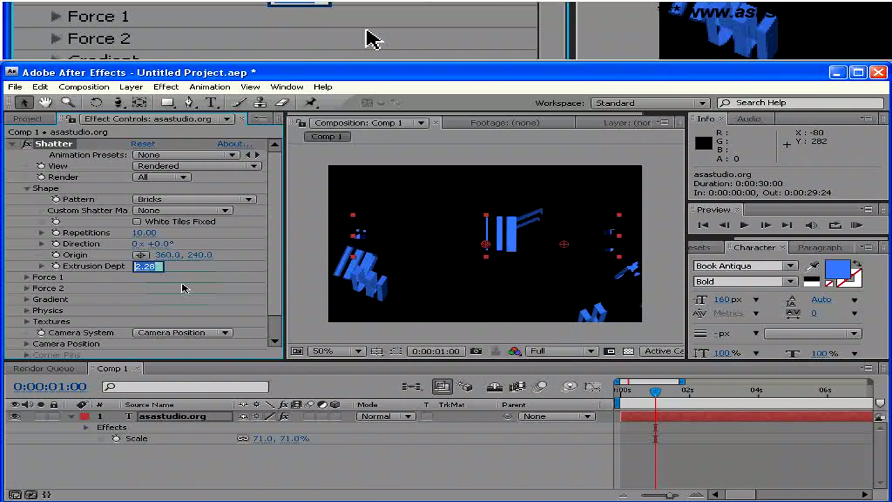
{"action": "type", "text": "1"}
{"action": "key", "text": "Return"}
{"action": "left_click", "coordinate": [143, 233]}
{"action": "type", "text": "0"}
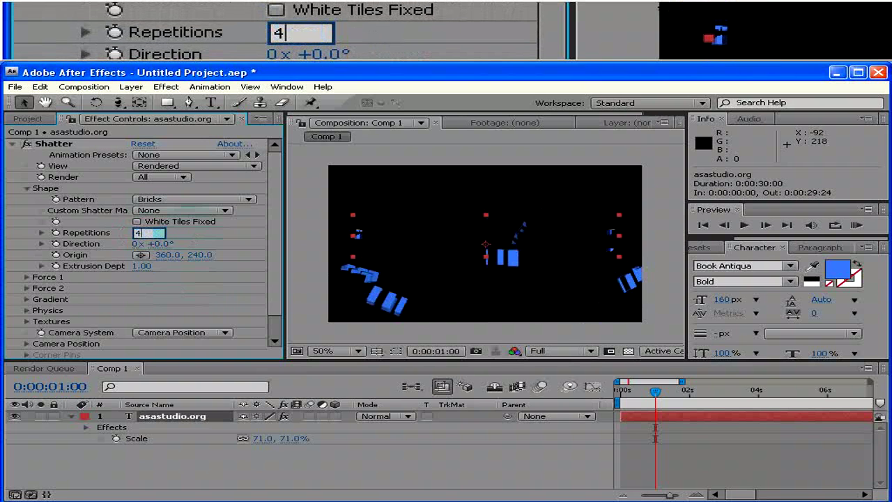
{"action": "type", "text": ".0010"}
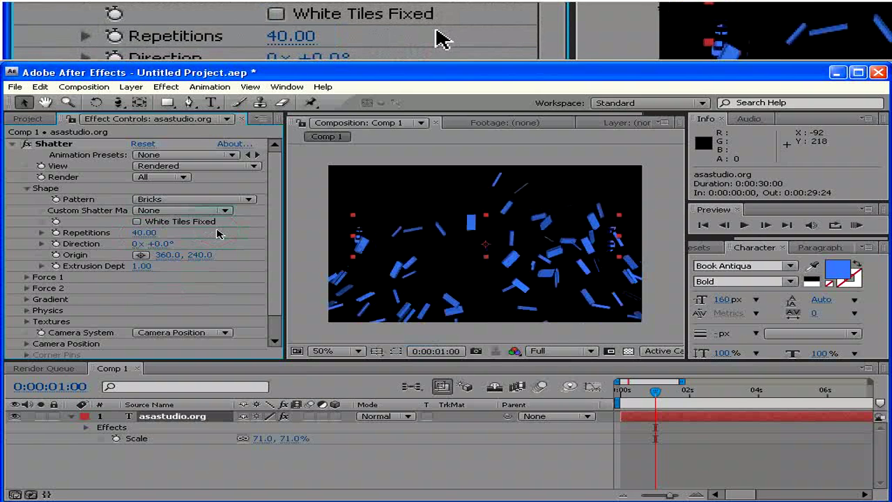
{"action": "left_click", "coordinate": [655, 392]}
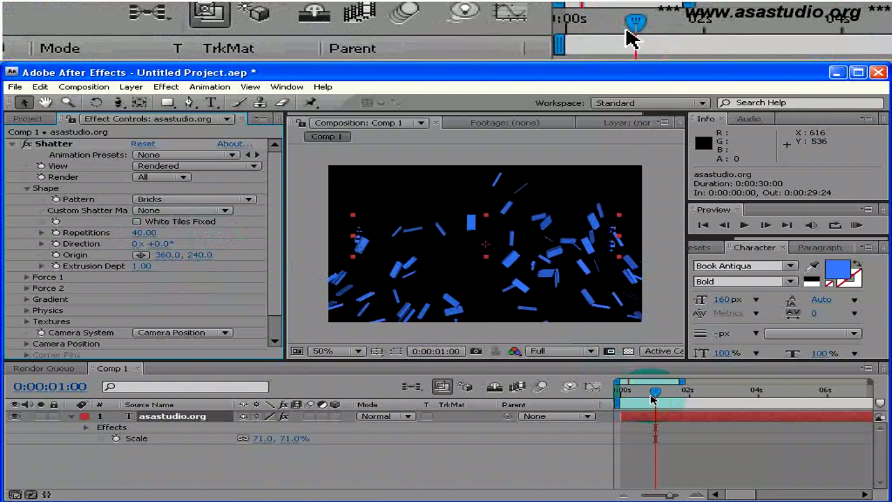
{"action": "left_click_drag", "start_coordinate": [643, 395], "coordinate": [620, 395]}
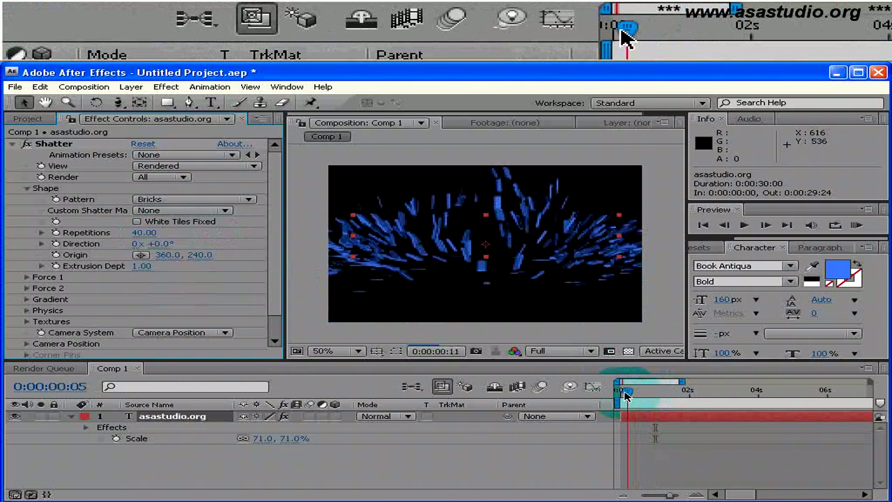
- Try the Carpenter's Wheel and Chevrons patterns, then set Shatter's Pattern to Crescents
{"action": "mouse_move", "coordinate": [624, 395]}
{"action": "left_mouse_down"}
{"action": "mouse_move", "coordinate": [674, 395]}
{"action": "mouse_move", "coordinate": [649, 395]}
{"action": "left_mouse_up"}
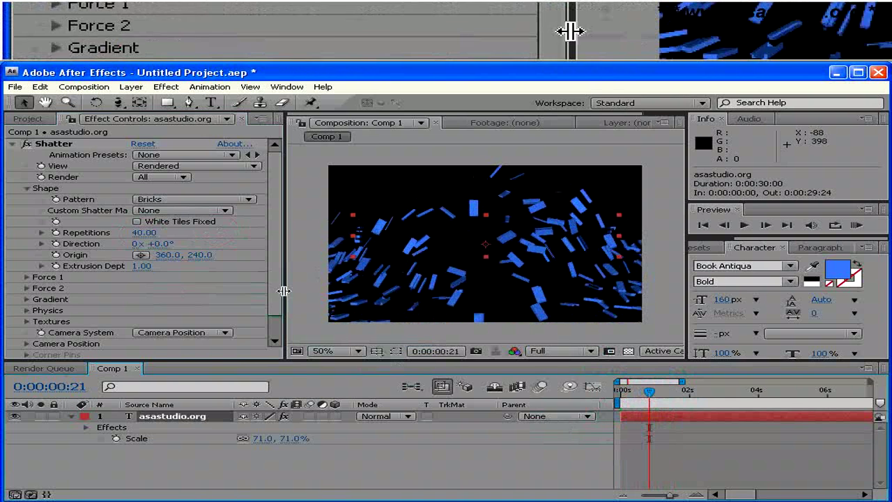
{"action": "left_click", "coordinate": [248, 200]}
{"action": "left_click", "coordinate": [226, 210]}
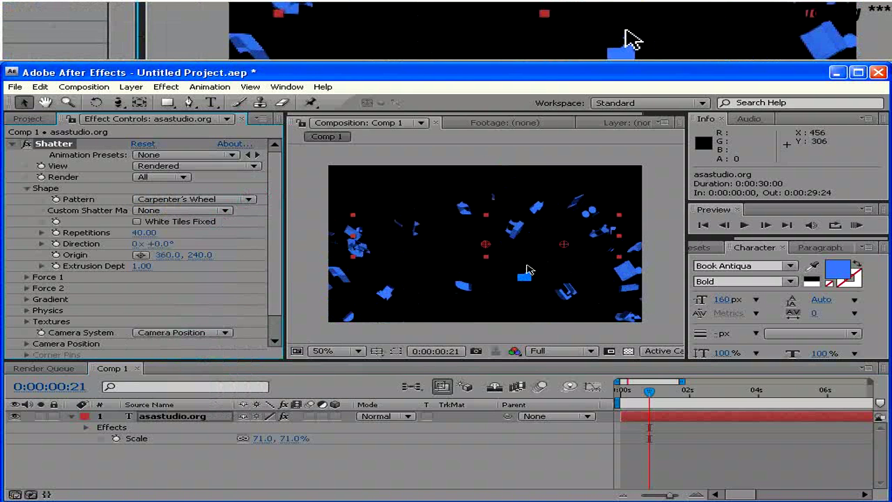
{"action": "left_click", "coordinate": [252, 200]}
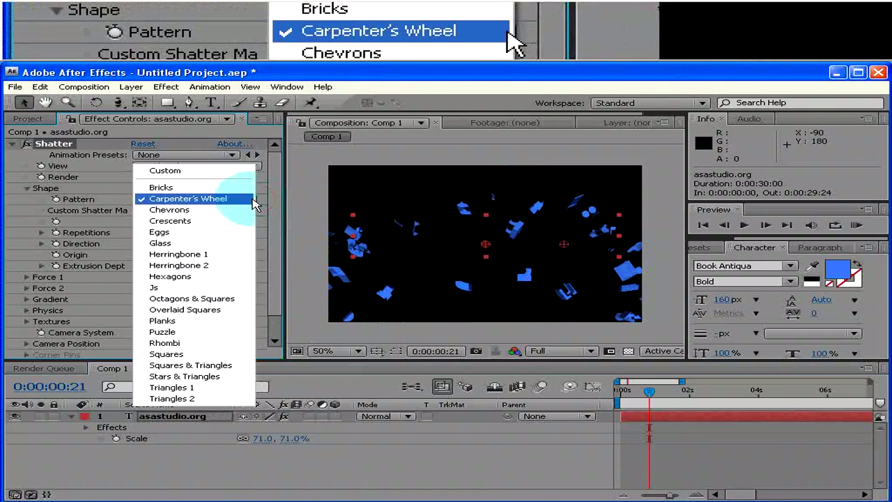
{"action": "left_click", "coordinate": [237, 210]}
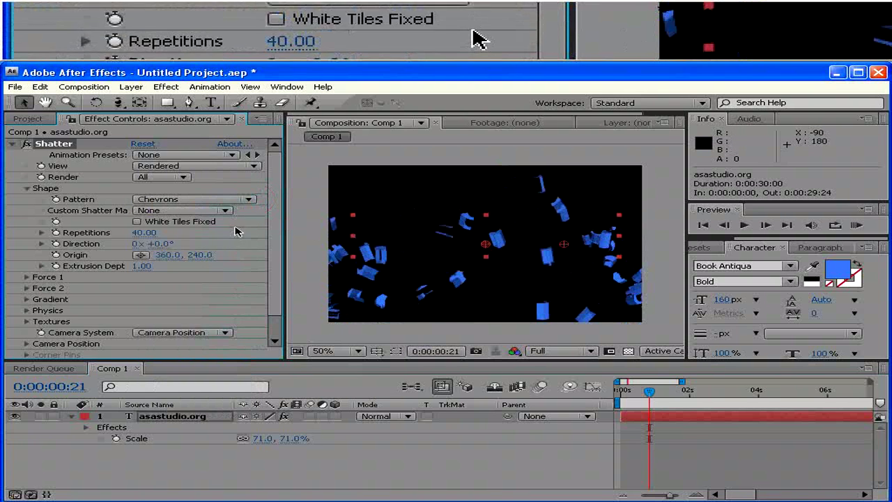
{"action": "left_click", "coordinate": [248, 200]}
{"action": "left_click", "coordinate": [230, 212]}
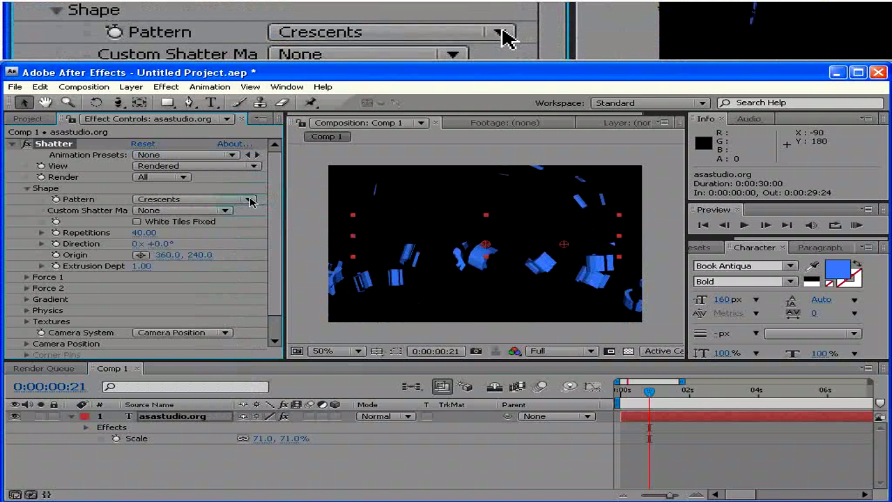
{"action": "left_click_drag", "start_coordinate": [664, 397], "coordinate": [682, 395]}
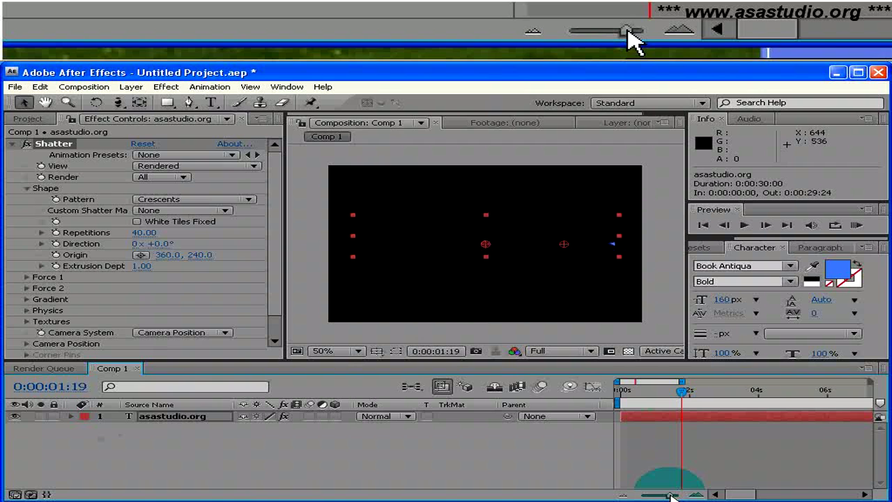
- End the work area at 0:00:01:19 and trim Comp 1 to the work area
{"action": "key", "text": "n"}
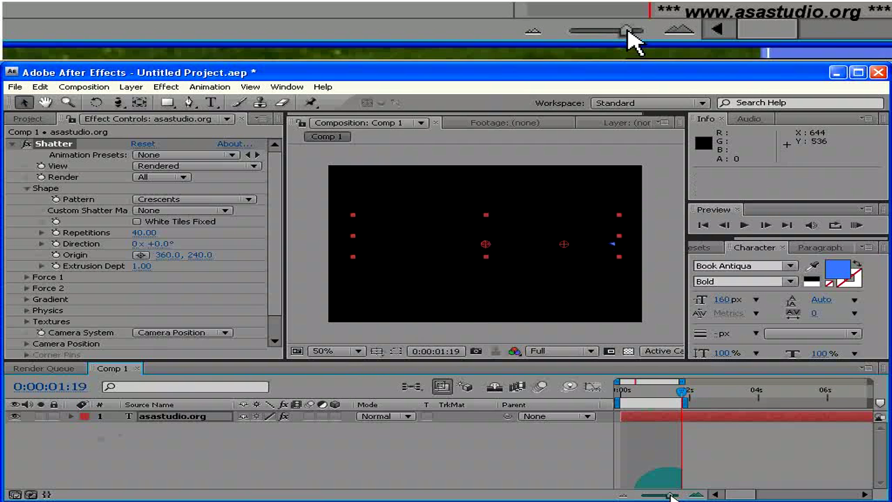
{"action": "left_click_drag", "start_coordinate": [681, 392], "coordinate": [660, 404]}
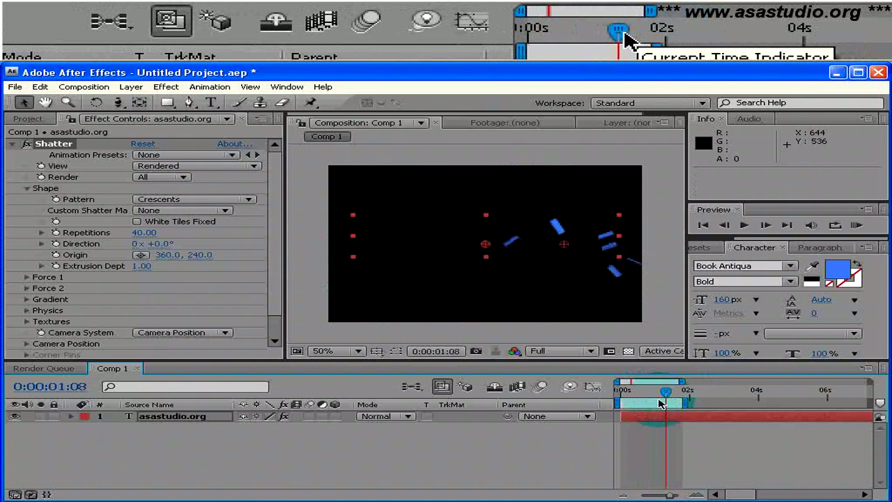
{"action": "left_click", "coordinate": [635, 453]}
{"action": "key", "text": "semicolon"}
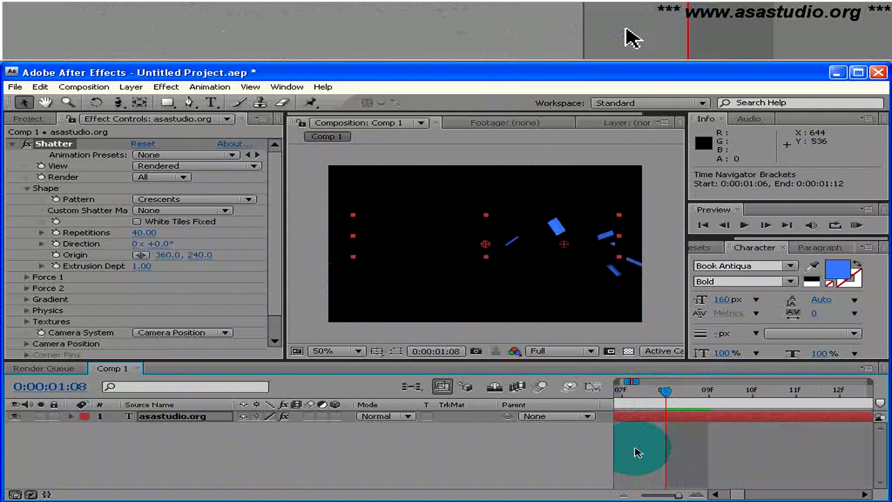
{"action": "mouse_move", "coordinate": [677, 495]}
{"action": "left_mouse_down"}
{"action": "mouse_move", "coordinate": [640, 496]}
{"action": "mouse_move", "coordinate": [665, 496]}
{"action": "left_mouse_up"}
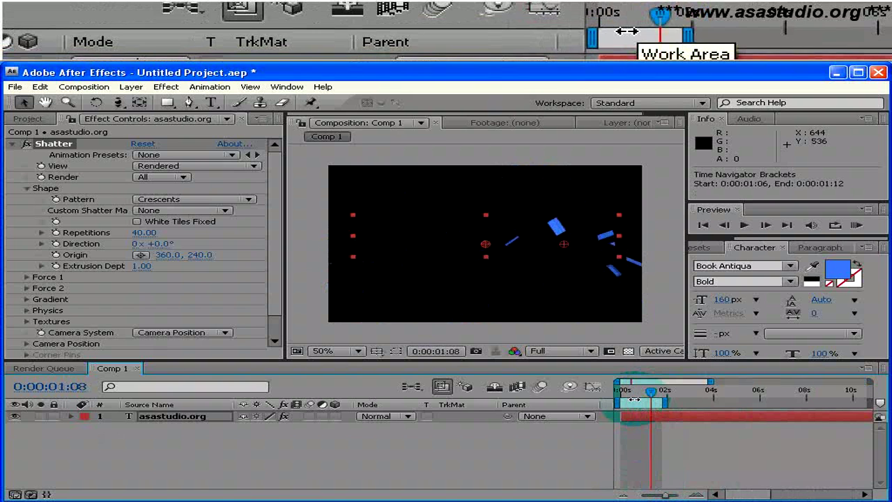
{"action": "right_click", "coordinate": [635, 403]}
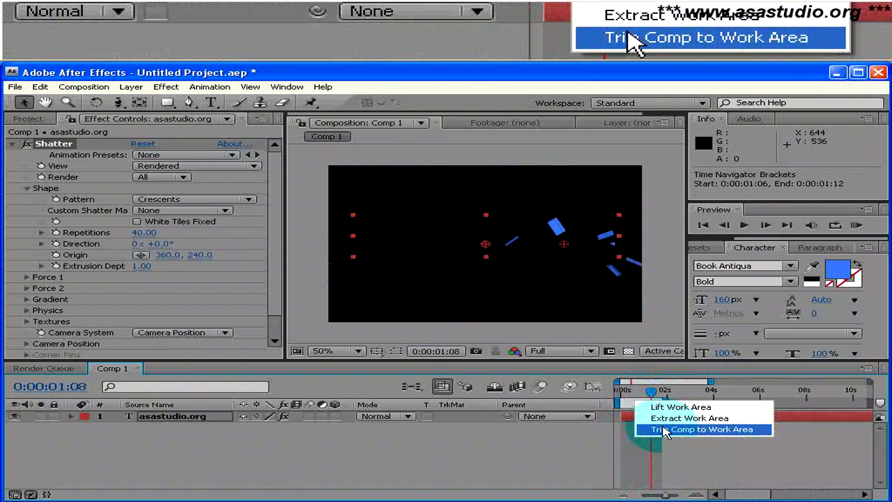
{"action": "left_click", "coordinate": [665, 429]}
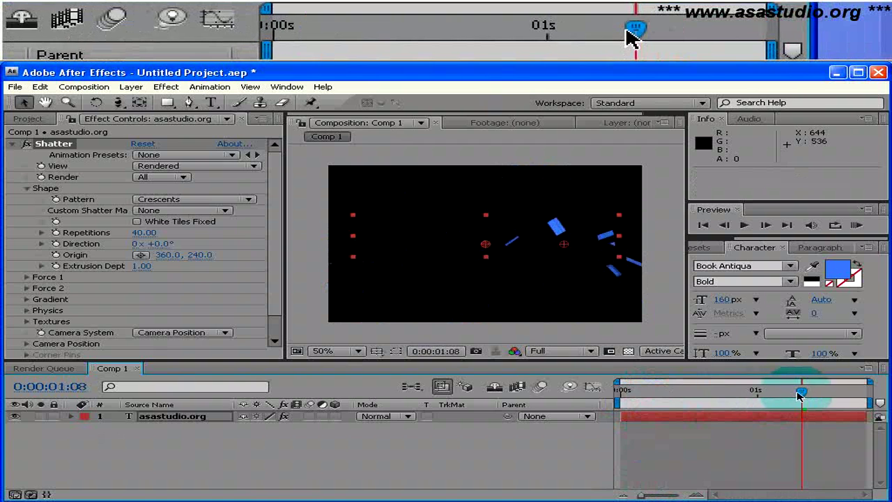
- Return to frame 0 and play a RAM preview of the 45-frame shatter, then stop it
{"action": "left_click_drag", "start_coordinate": [757, 398], "coordinate": [616, 392]}
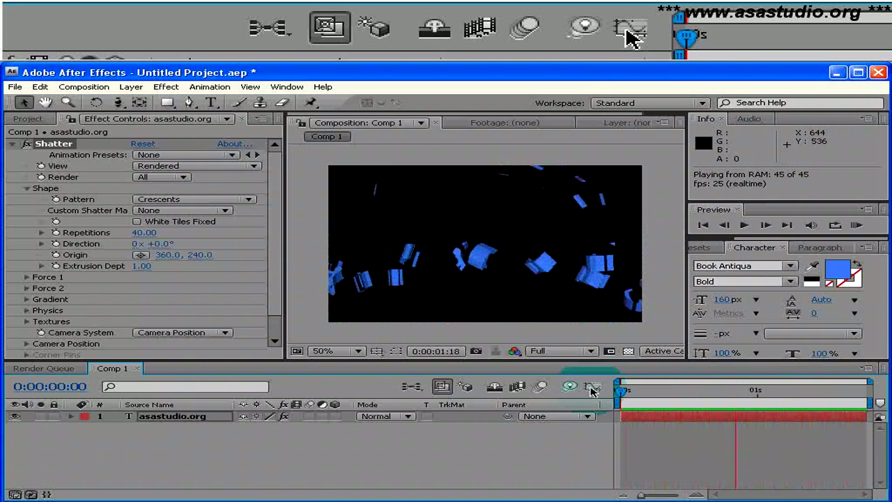
{"action": "key", "text": "space"}
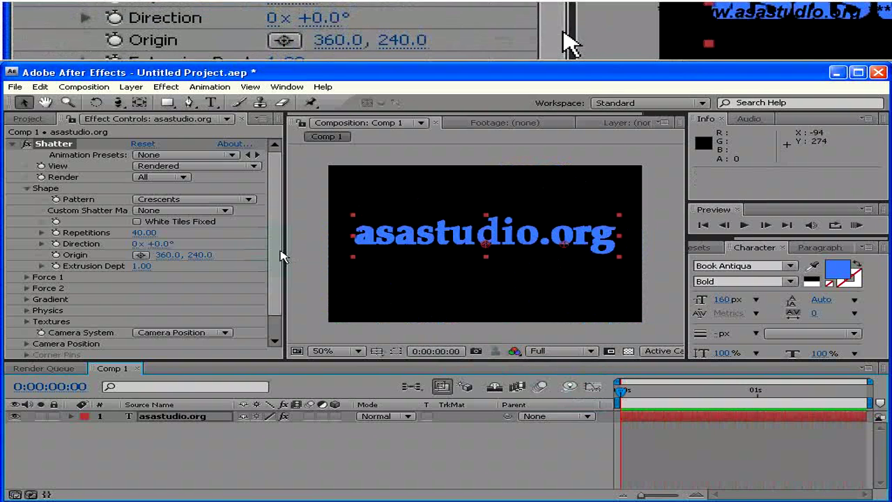
- Expand Shatter's Camera Position settings and test Z Rotation, leaving it at 0x+0.0°
{"action": "left_click_drag", "start_coordinate": [275, 254], "coordinate": [275, 284]}
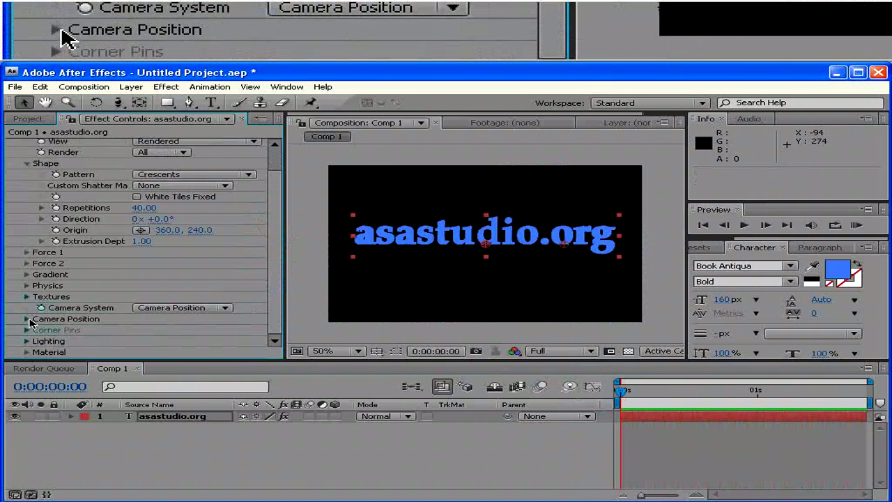
{"action": "left_click", "coordinate": [28, 318]}
{"action": "left_click_drag", "start_coordinate": [277, 293], "coordinate": [279, 304]}
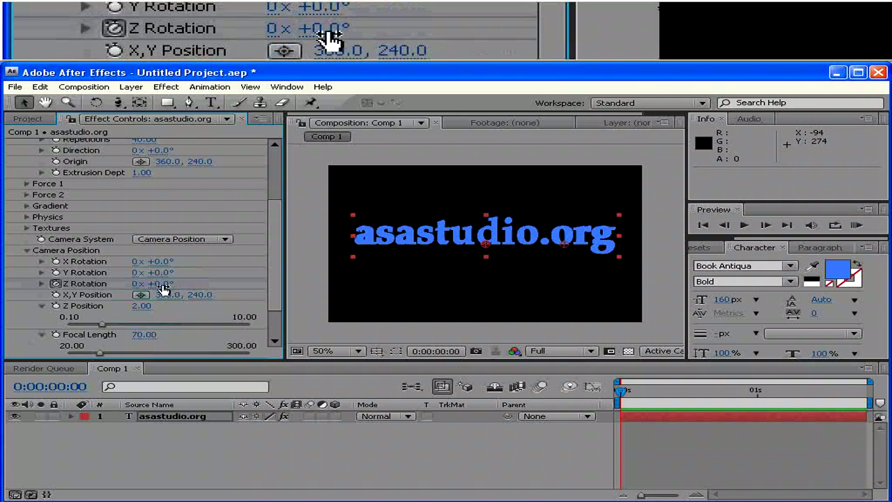
{"action": "left_click_drag", "start_coordinate": [161, 283], "coordinate": [127, 284]}
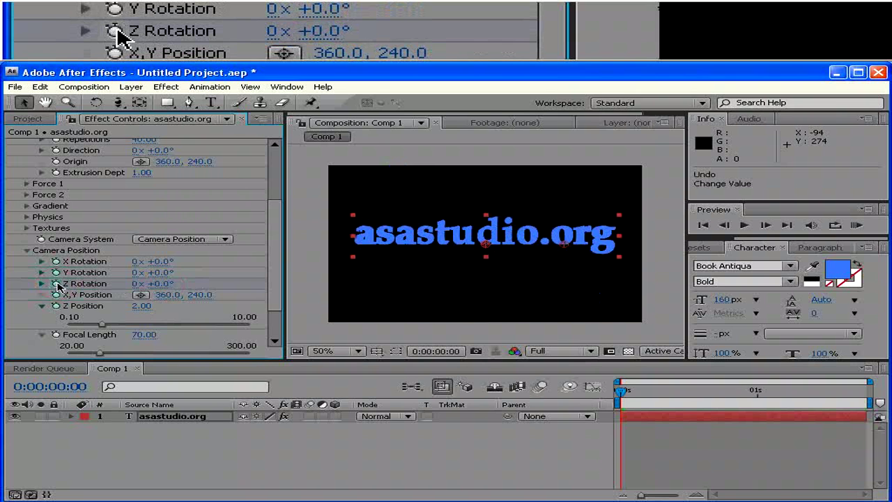
- Keyframe camera Y Rotation at +16° on frame 0 and +69° on the comp's last frame
{"action": "left_click", "coordinate": [56, 272]}
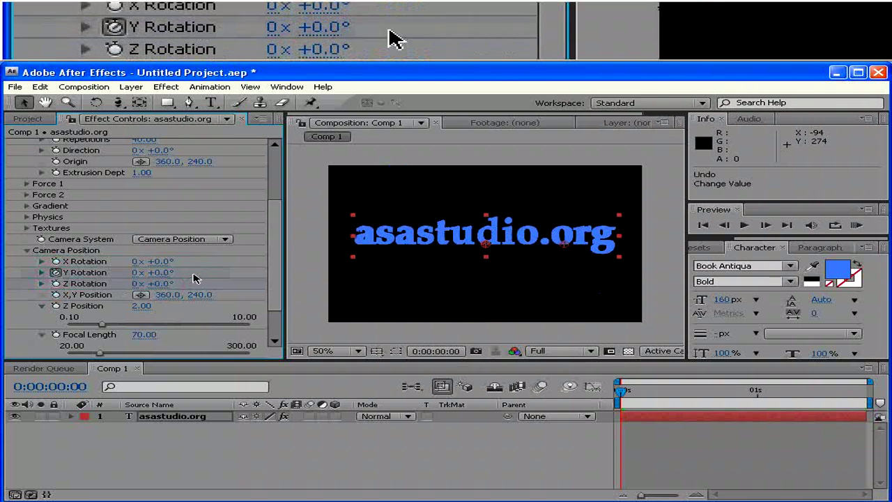
{"action": "mouse_move", "coordinate": [150, 272]}
{"action": "left_mouse_down"}
{"action": "mouse_move", "coordinate": [116, 272]}
{"action": "mouse_move", "coordinate": [146, 272]}
{"action": "left_mouse_up"}
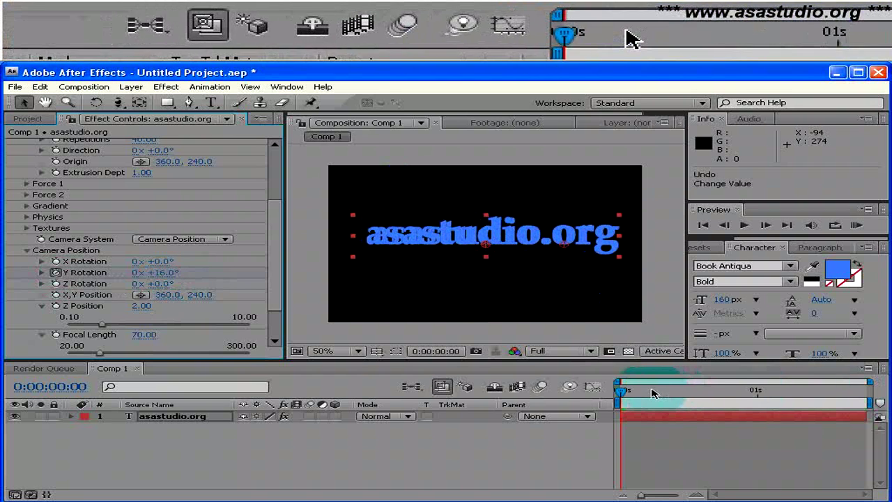
{"action": "left_click_drag", "start_coordinate": [625, 394], "coordinate": [880, 395]}
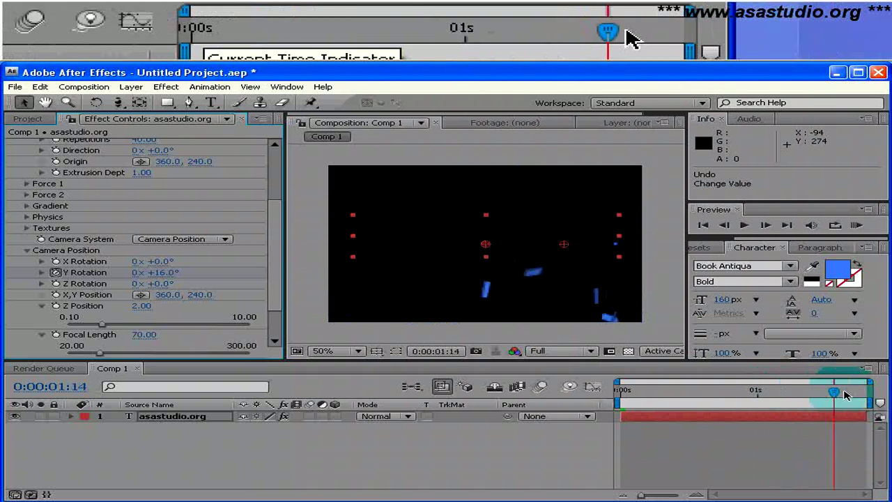
{"action": "left_click_drag", "start_coordinate": [879, 396], "coordinate": [868, 394]}
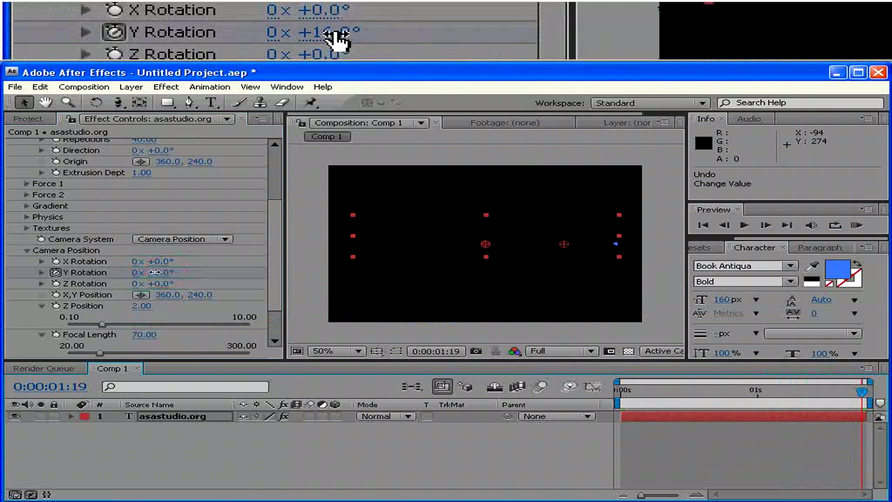
{"action": "left_click_drag", "start_coordinate": [154, 272], "coordinate": [140, 272]}
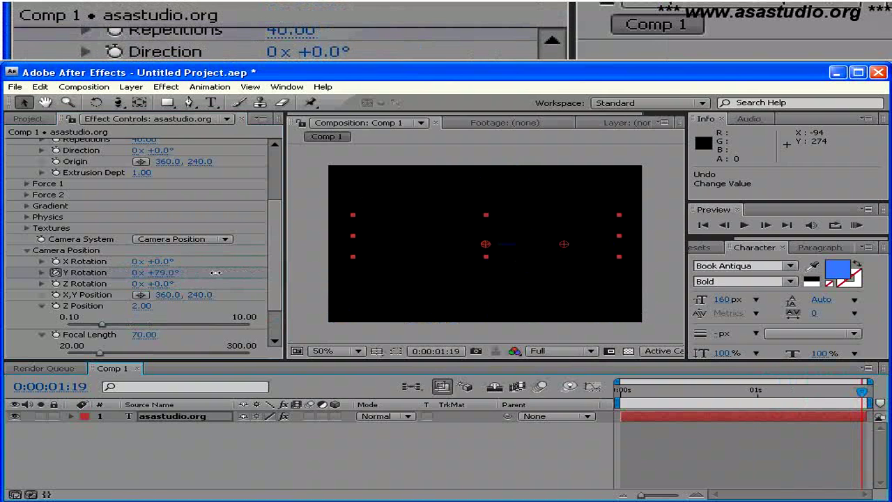
{"action": "left_click_drag", "start_coordinate": [216, 272], "coordinate": [225, 272]}
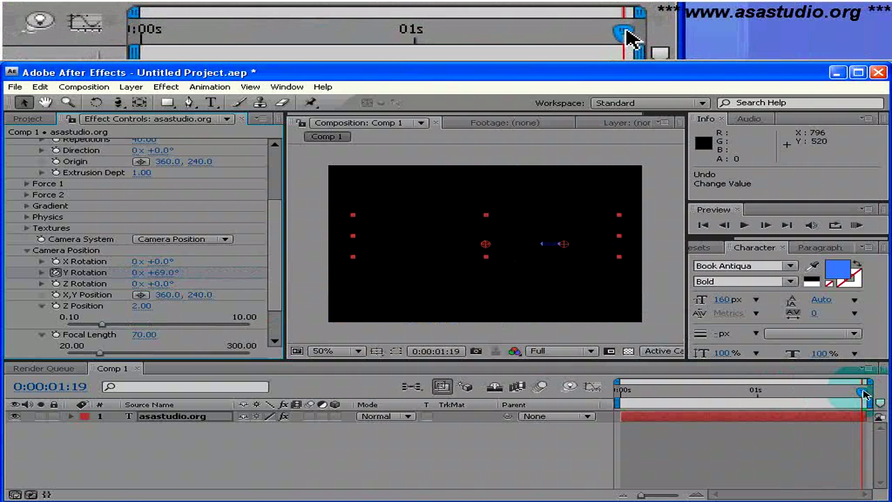
{"action": "mouse_move", "coordinate": [849, 394]}
{"action": "left_mouse_down"}
{"action": "mouse_move", "coordinate": [611, 395]}
{"action": "mouse_move", "coordinate": [827, 394]}
{"action": "left_mouse_up"}
{"action": "key", "text": "KP_0"}
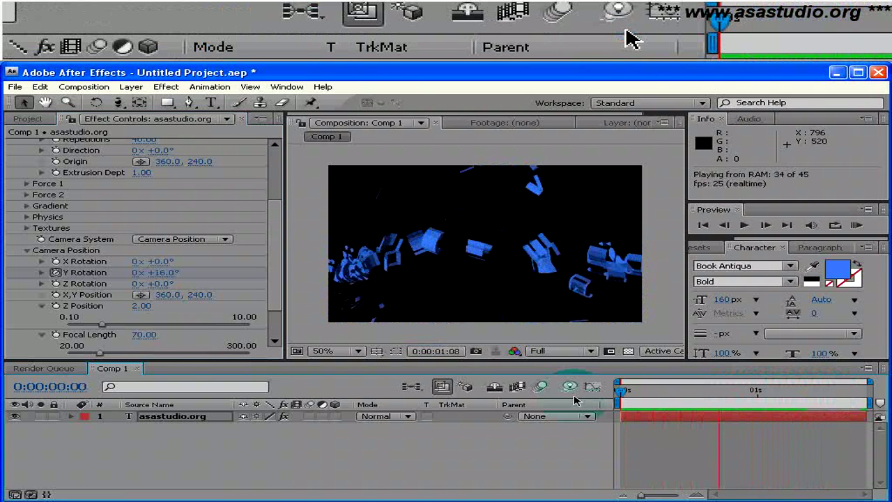
{"action": "left_click", "coordinate": [621, 392]}
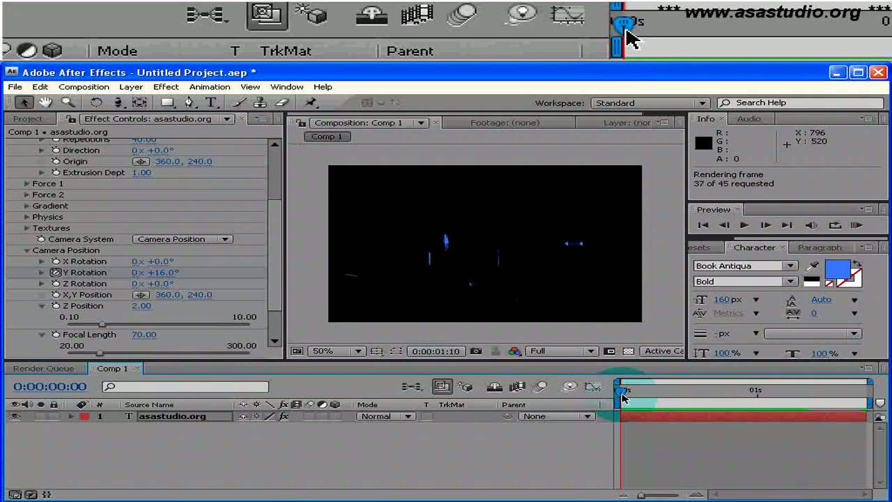
{"action": "left_click_drag", "start_coordinate": [622, 395], "coordinate": [680, 388]}
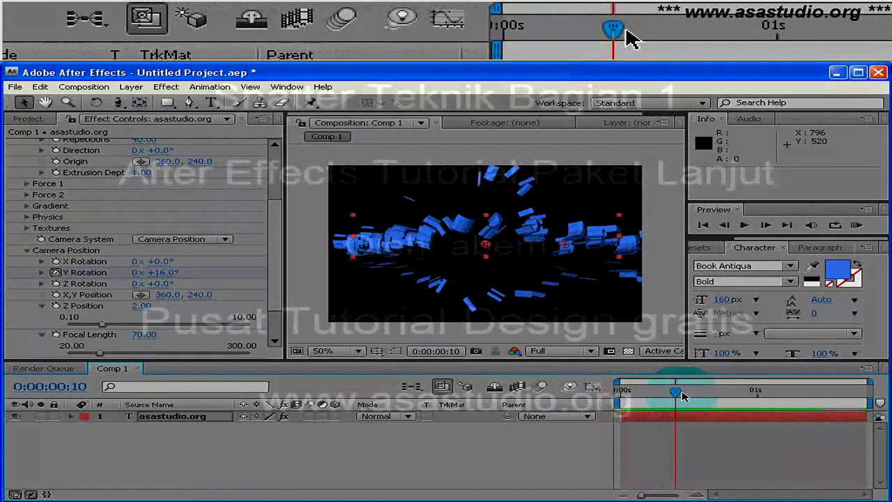